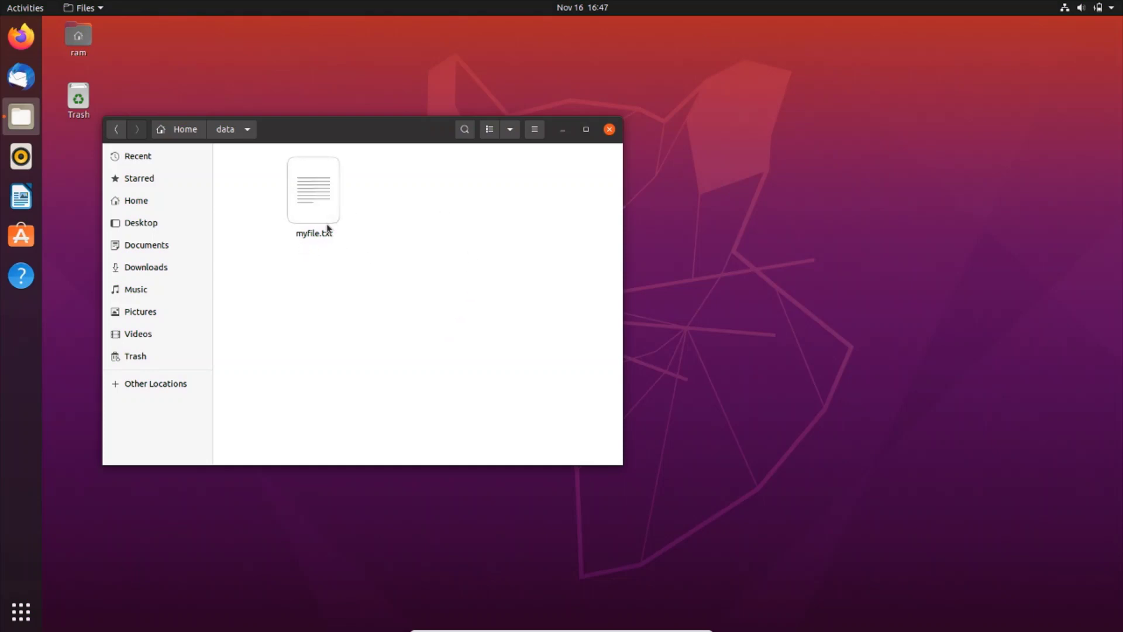
Step: Preview myfile.txt, then open a terminal in the data folder and unmaximize it
{"action": "double_click", "coordinate": [319, 202]}
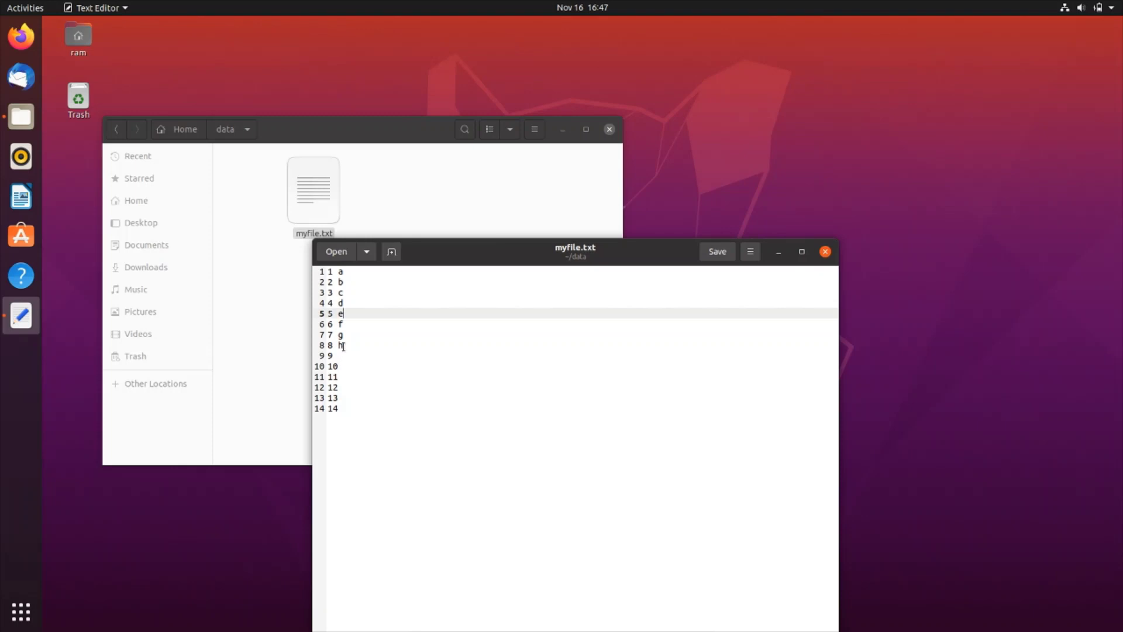
{"action": "left_click", "coordinate": [819, 254]}
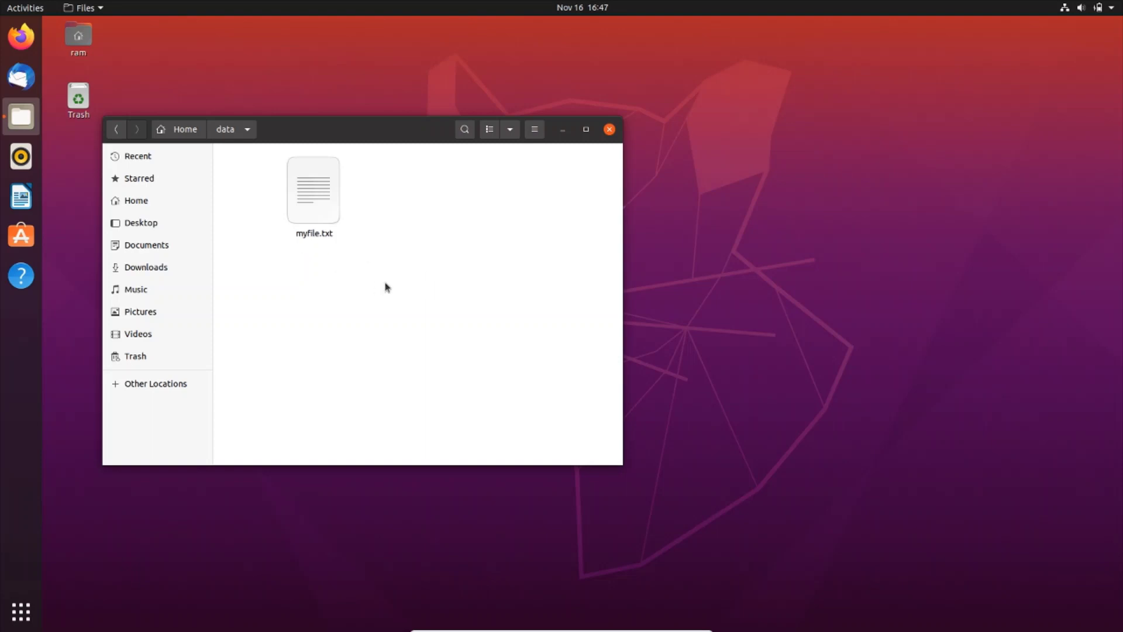
{"action": "right_click", "coordinate": [429, 277]}
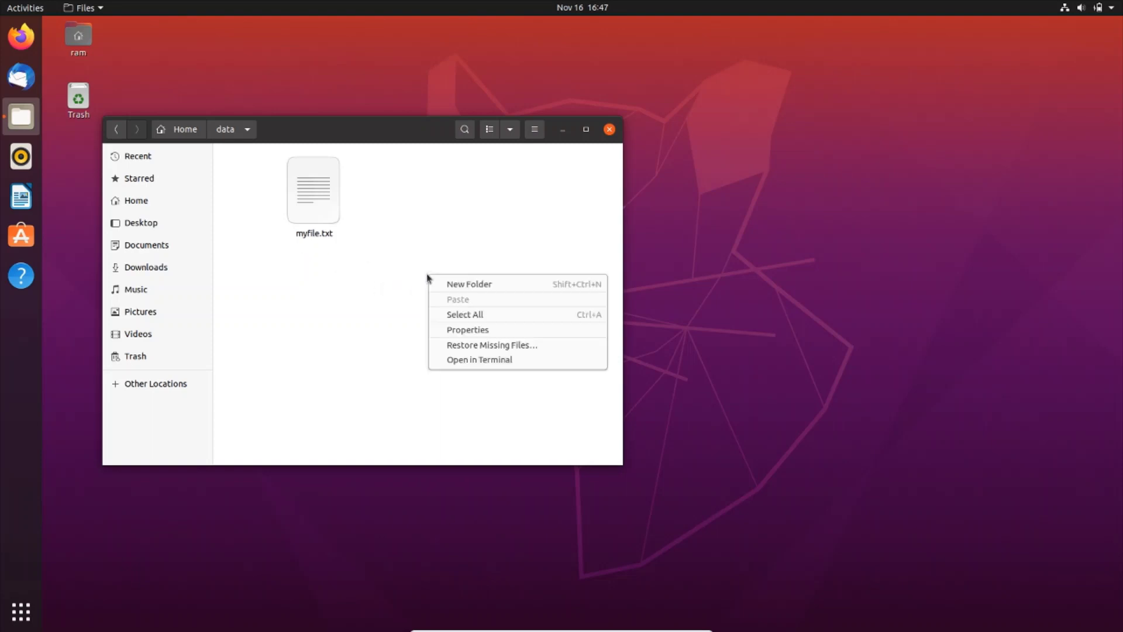
{"action": "left_click", "coordinate": [473, 361]}
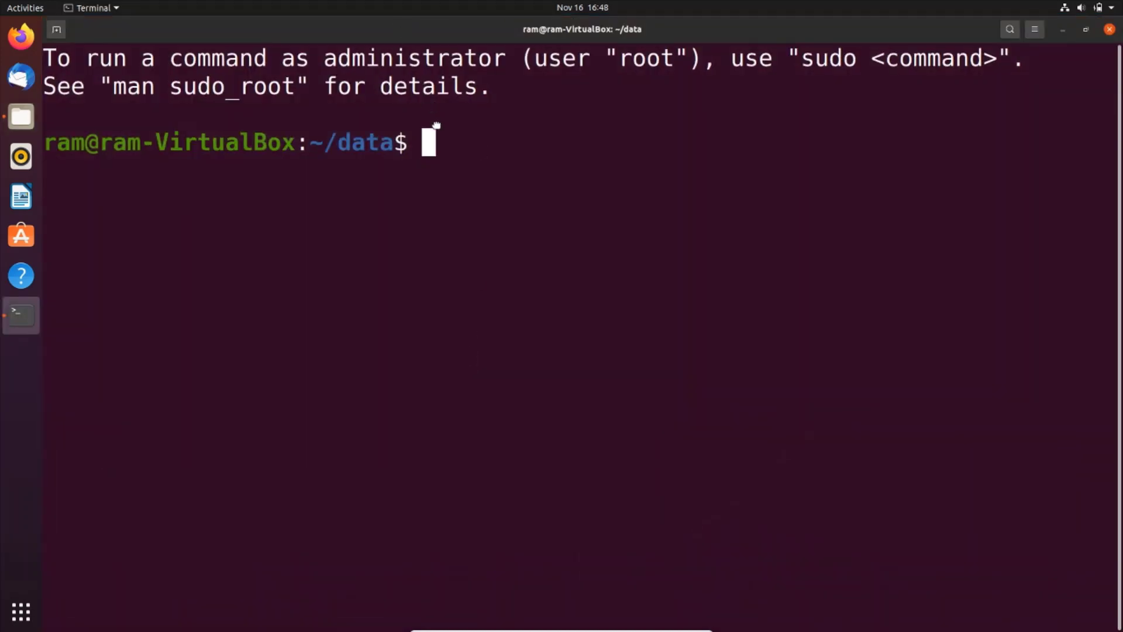
{"action": "mouse_move", "coordinate": [399, 23]}
{"action": "left_mouse_down"}
{"action": "mouse_move", "coordinate": [506, 259]}
{"action": "mouse_move", "coordinate": [518, 253]}
{"action": "left_mouse_up"}
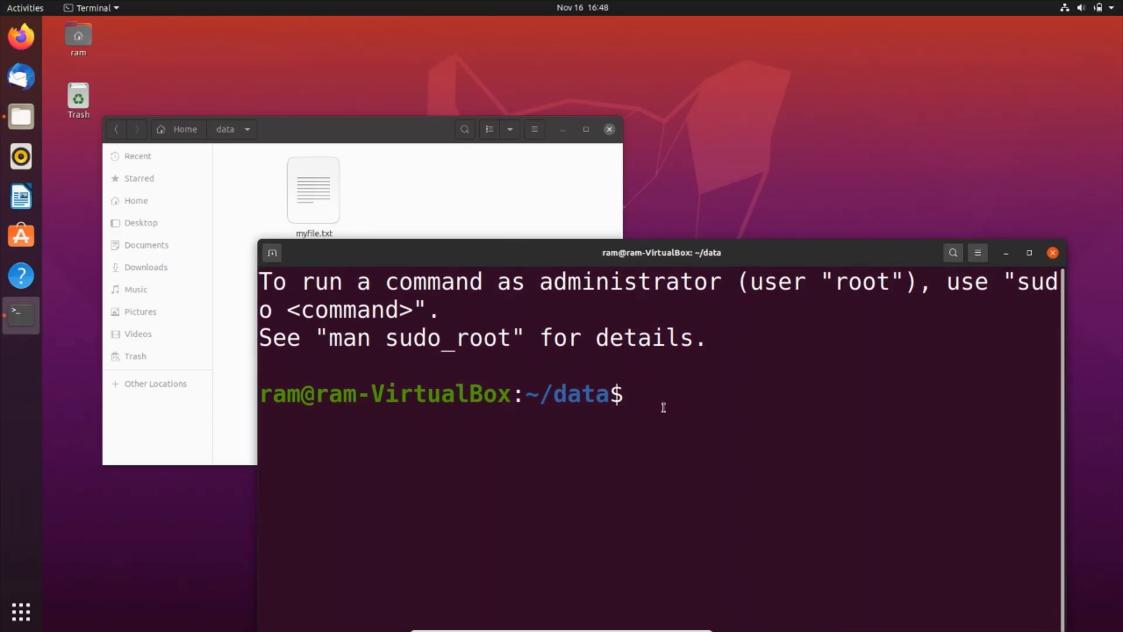
{"action": "type", "text": "hea"}
{"action": "type", "text": "d my"}
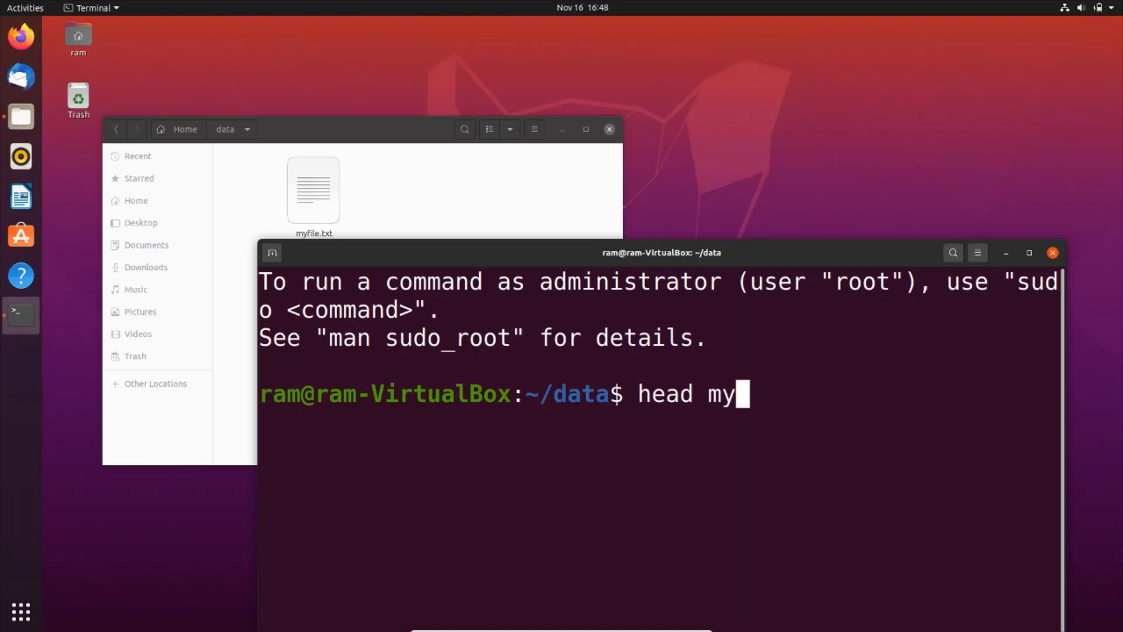
{"action": "type", "text": "file."}
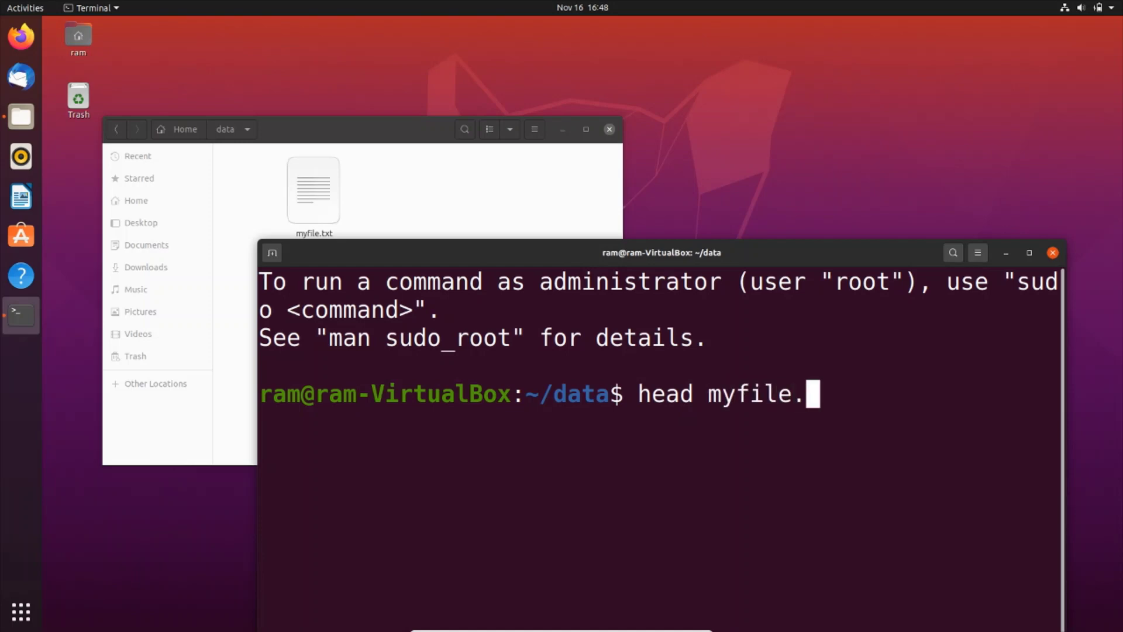
{"action": "type", "text": "etx"}
Step: Run 'head myfile.txt' after correcting the extension typo, then move the window higher
{"action": "key", "text": "BackSpace"}
{"action": "key", "text": "BackSpace"}
{"action": "key", "text": "BackSpace"}
{"action": "key", "text": "BackSpace"}
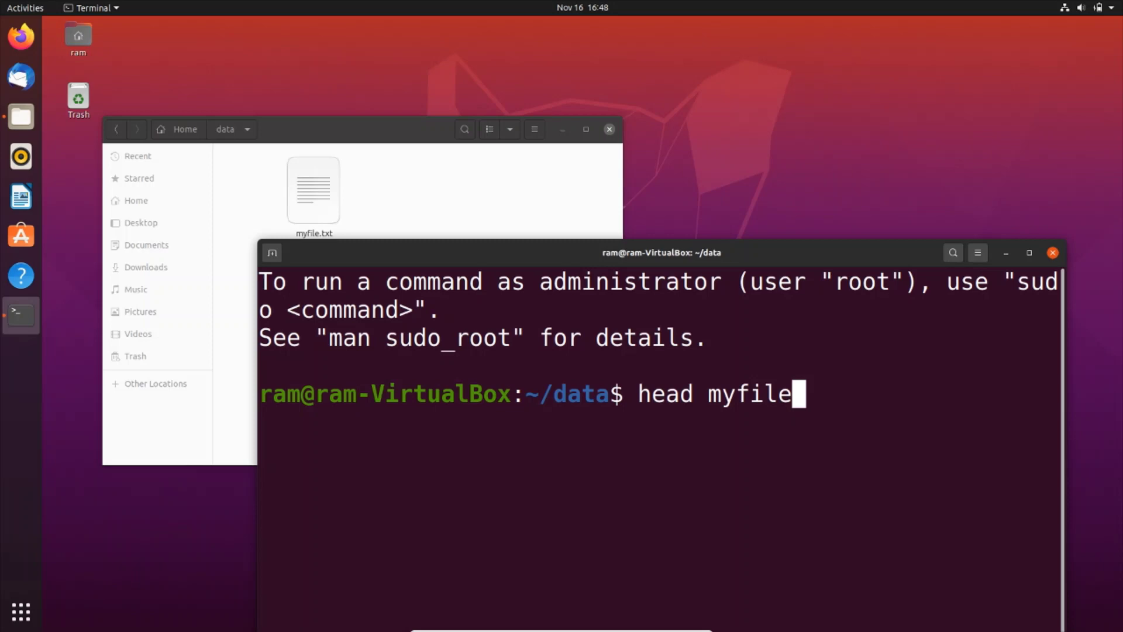
{"action": "type", "text": ".txt"}
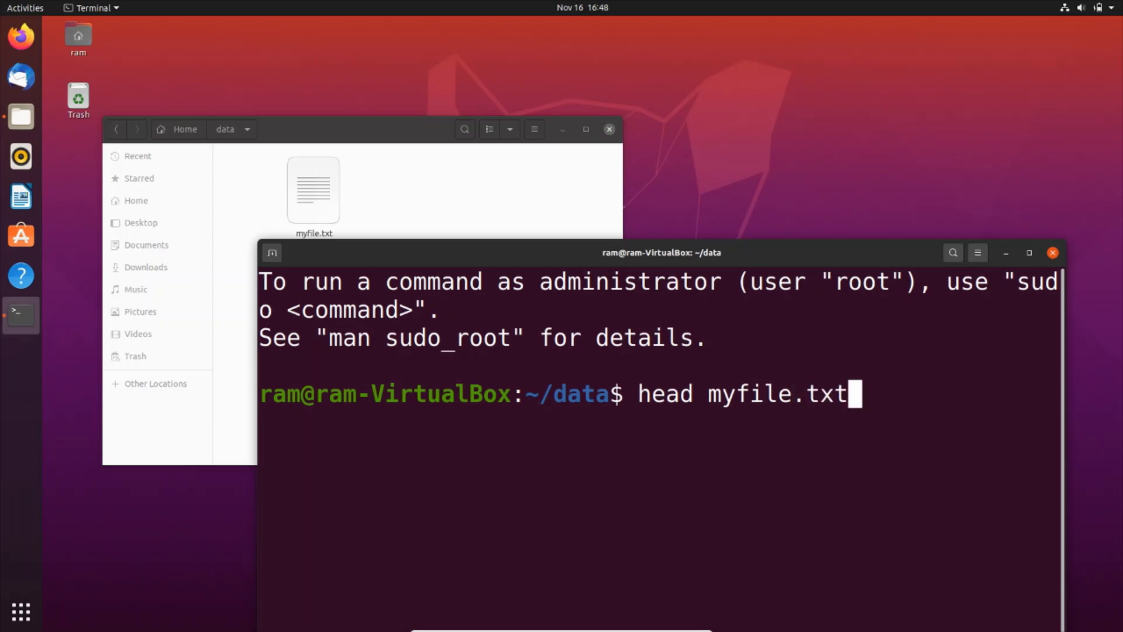
{"action": "key", "text": "Return"}
{"action": "left_click_drag", "start_coordinate": [570, 261], "coordinate": [579, 157]}
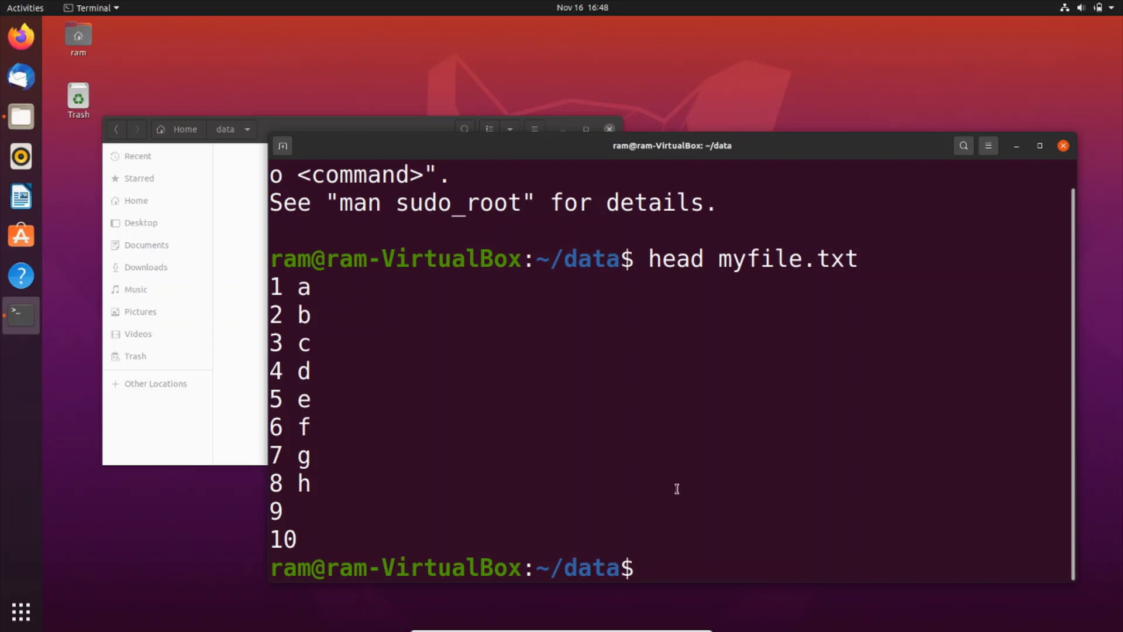
{"action": "type", "text": "head "}
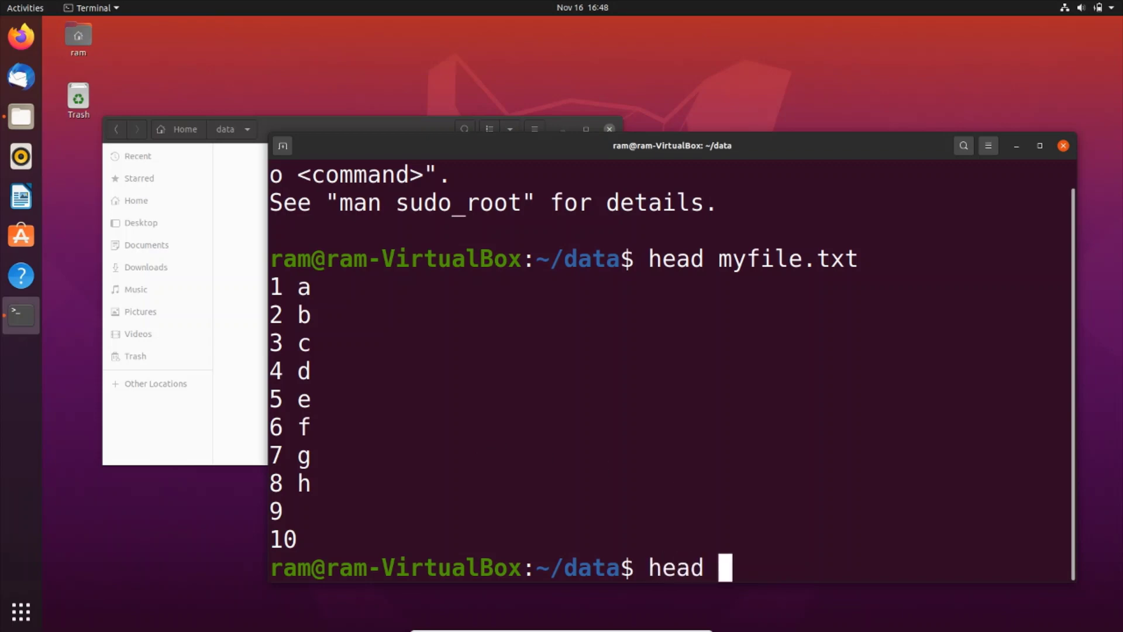
{"action": "type", "text": "-n"}
{"action": "type", "text": "4 "}
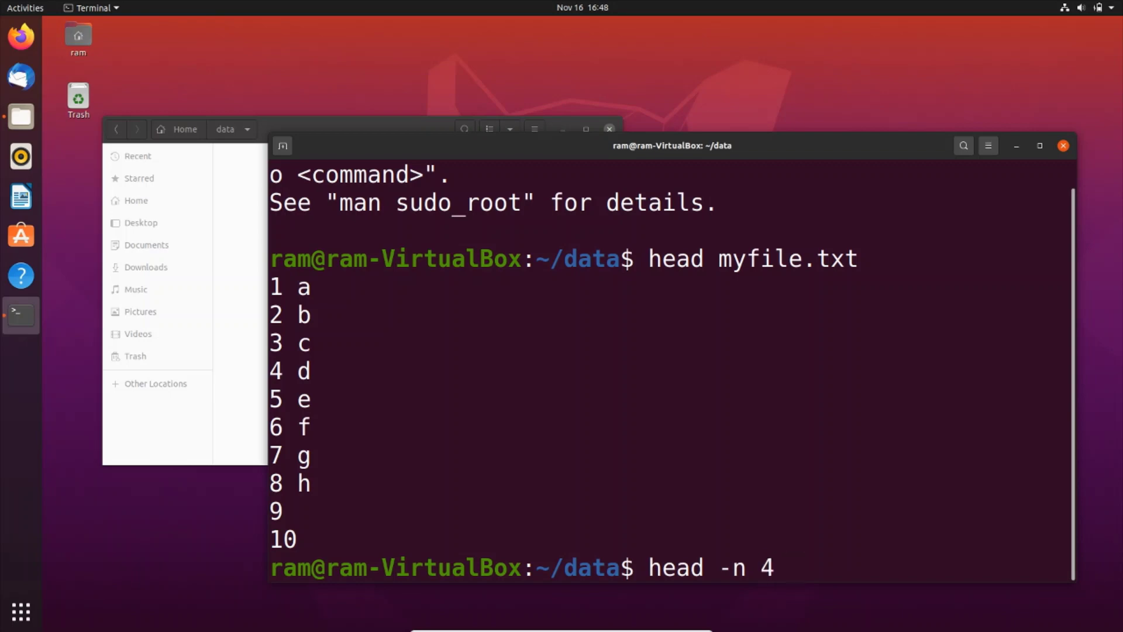
{"action": "type", "text": "myfile."}
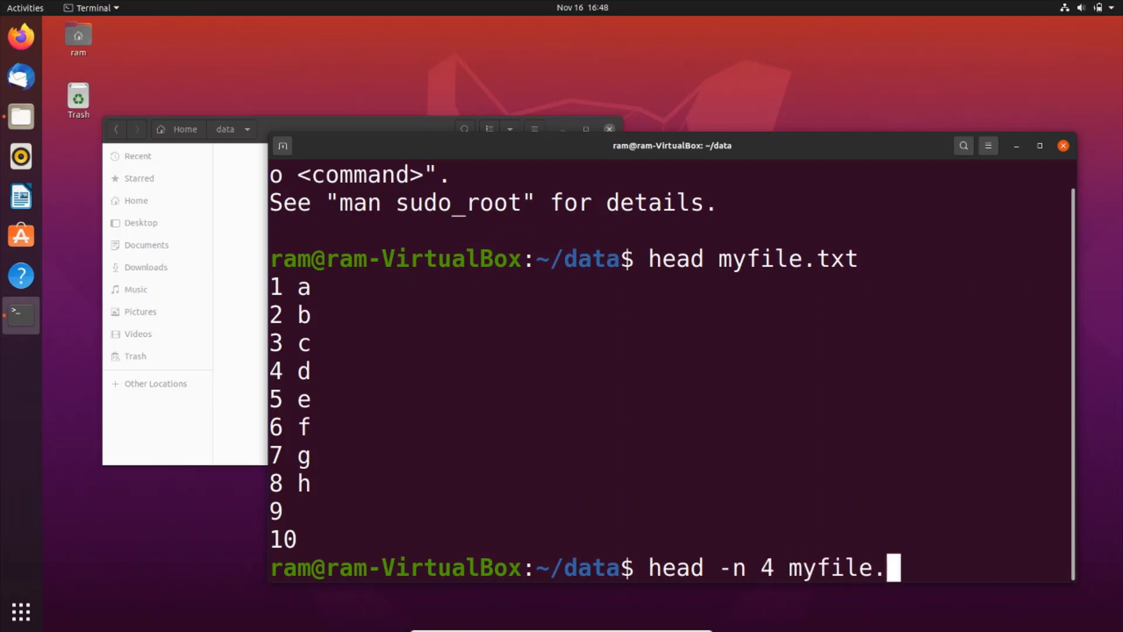
{"action": "type", "text": "txt"}
Step: Run 'head -n 4 myfile.txt' to print its first four lines
{"action": "key", "text": "Return"}
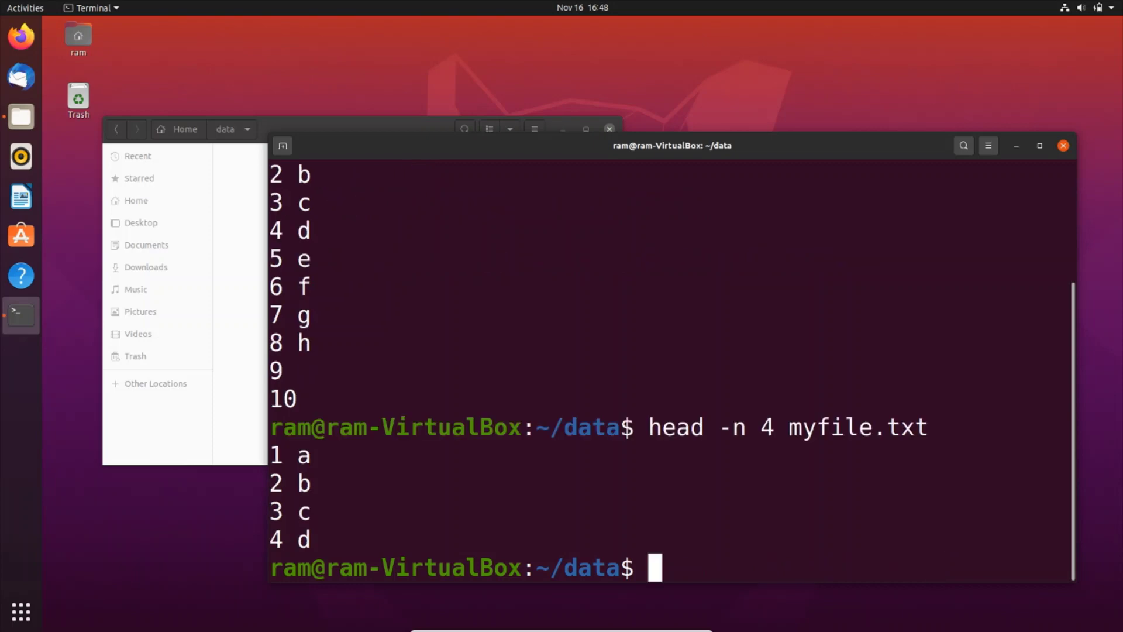
{"action": "left_click_drag", "start_coordinate": [336, 542], "coordinate": [275, 455]}
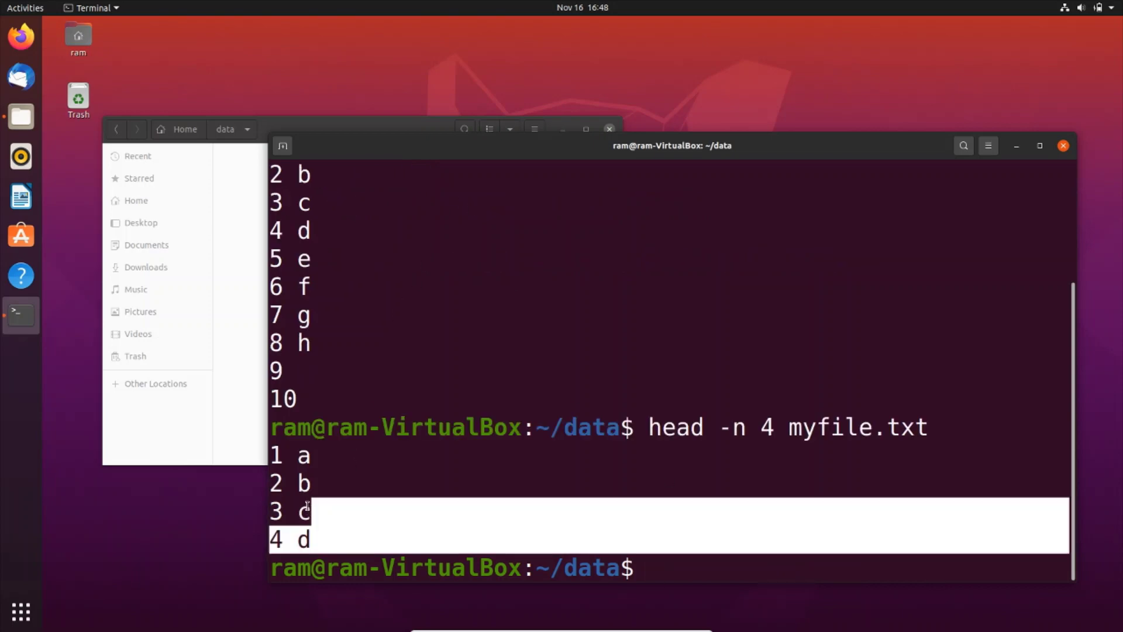
{"action": "scroll", "coordinate": [337, 356], "scroll_direction": "up", "scroll_amount": 1}
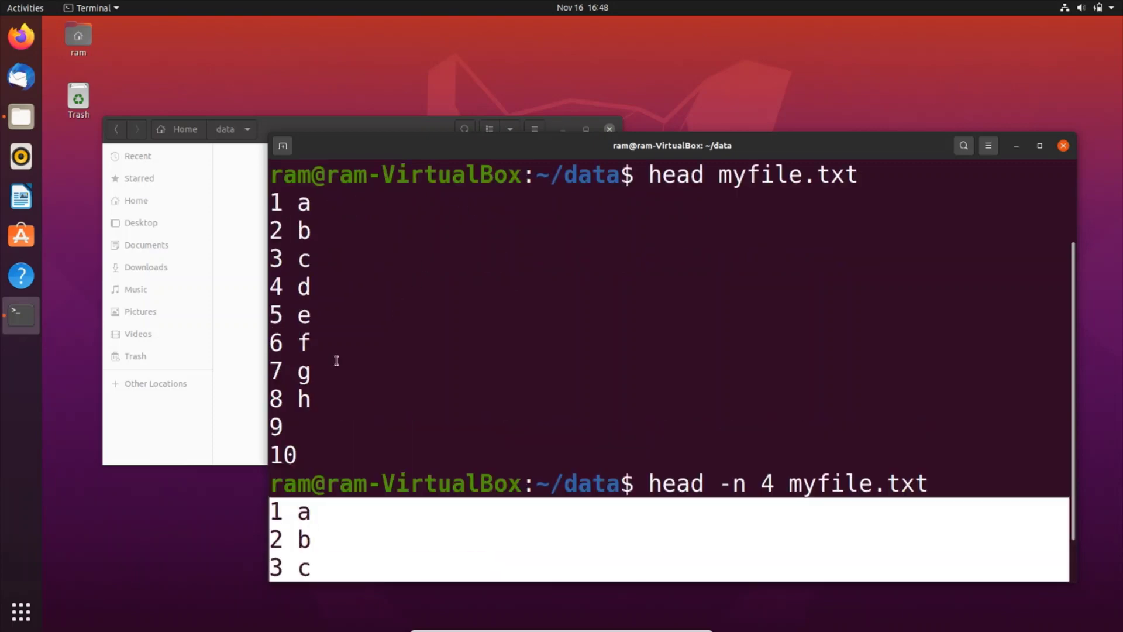
{"action": "left_click", "coordinate": [424, 383]}
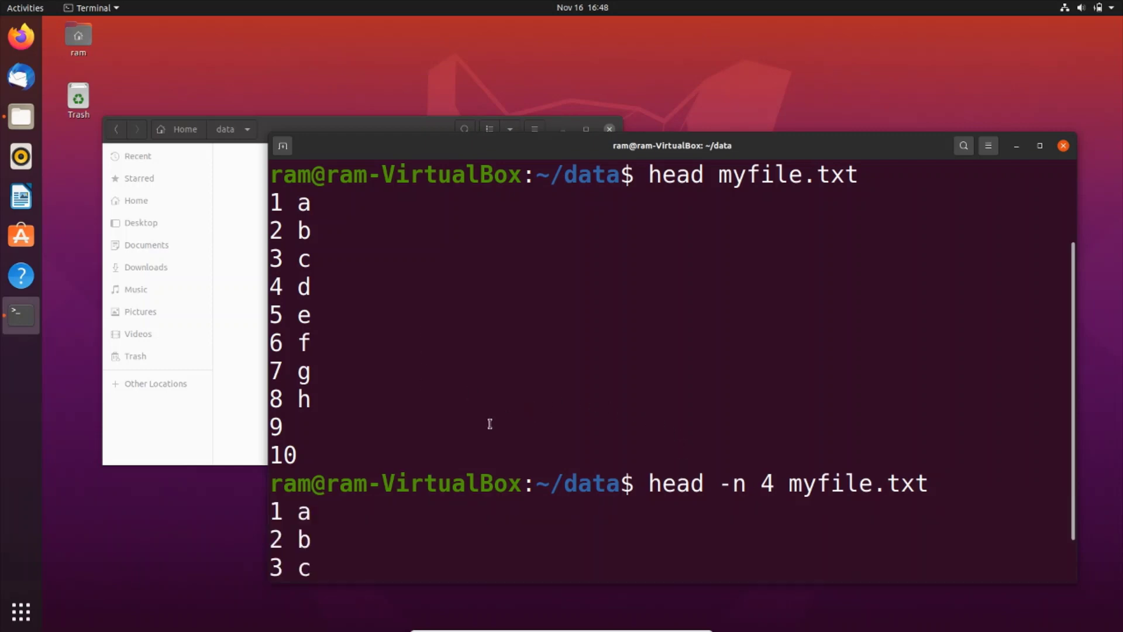